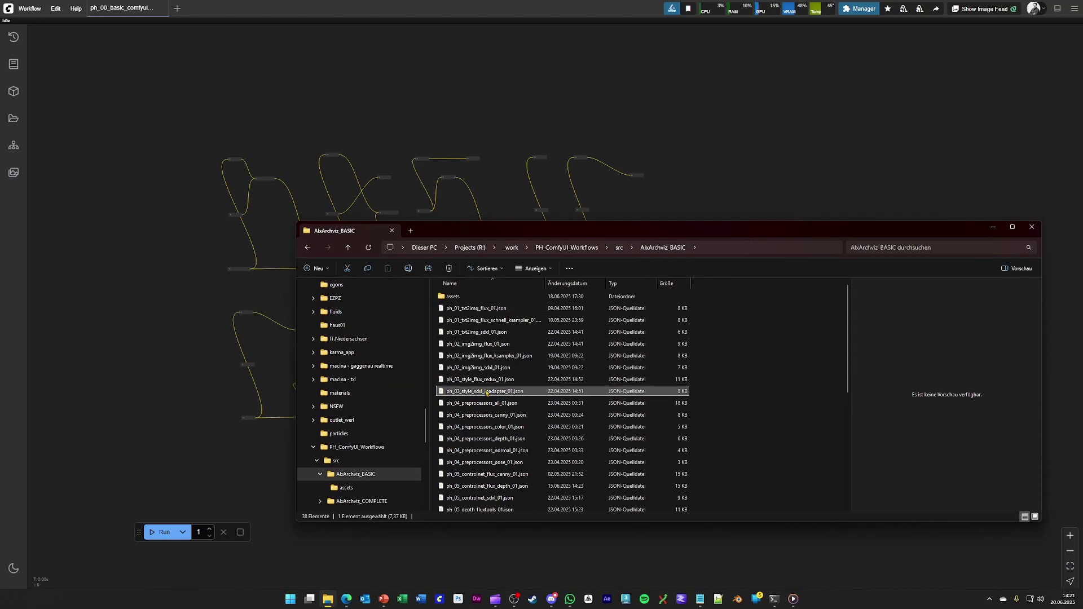
Step: Drag ph_03_style_sdxl_ipadapter_01.json from File Explorer onto the ComfyUI canvas to load its IPAdapter graph
drag(490, 391, 553, 127)
click(1070, 567)
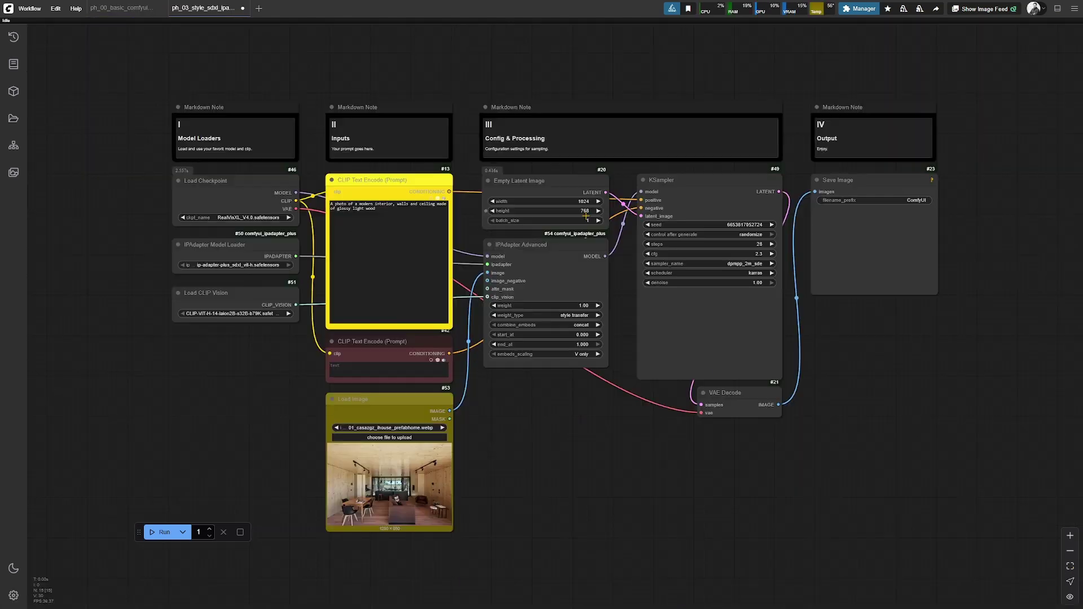
click(556, 246)
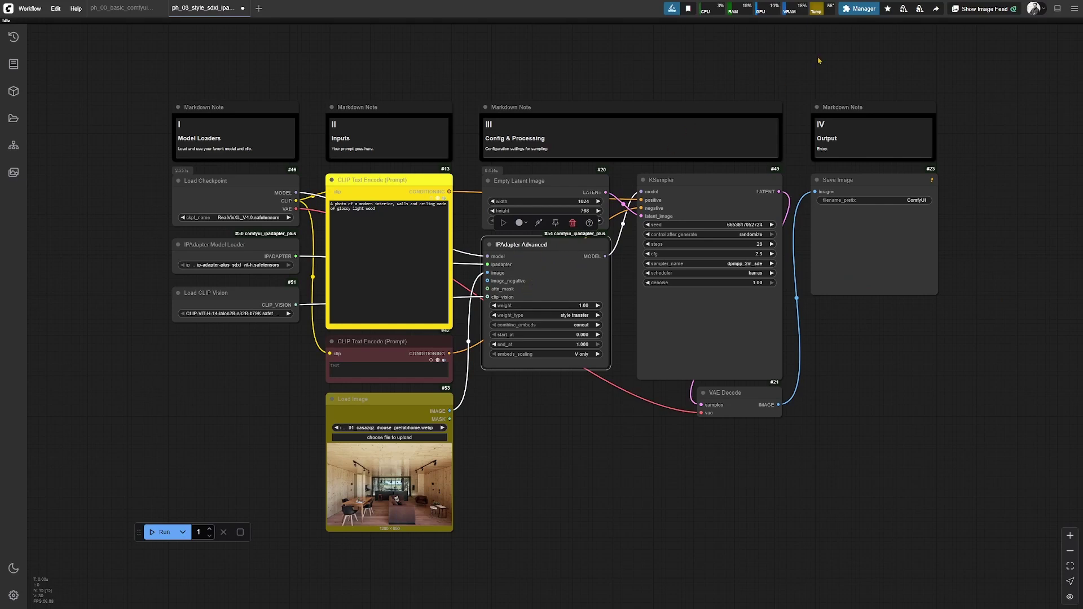
click(858, 9)
click(545, 269)
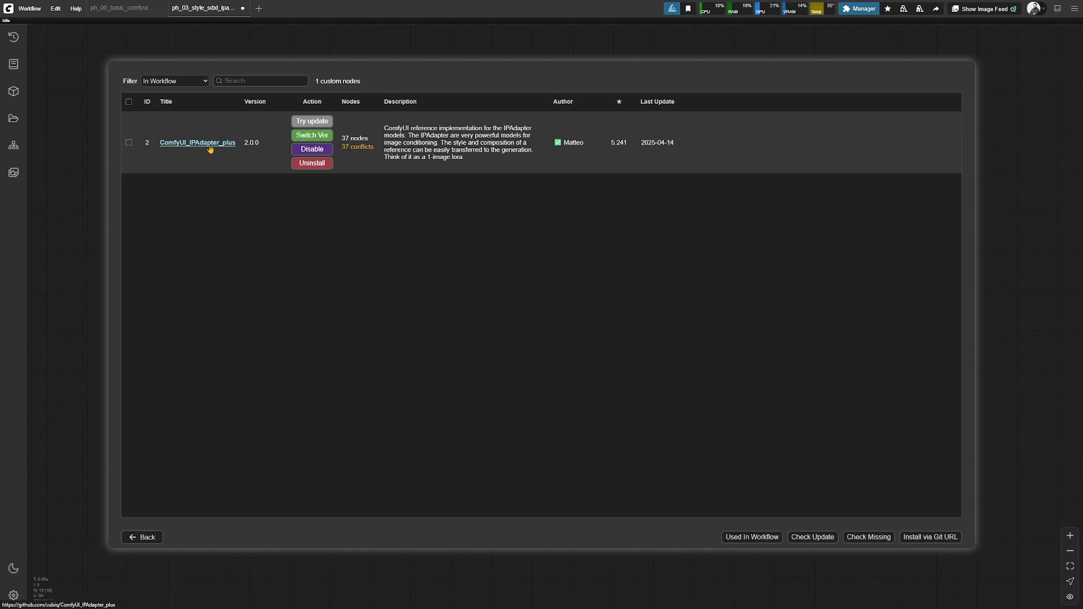
mouse_move(578, 149)
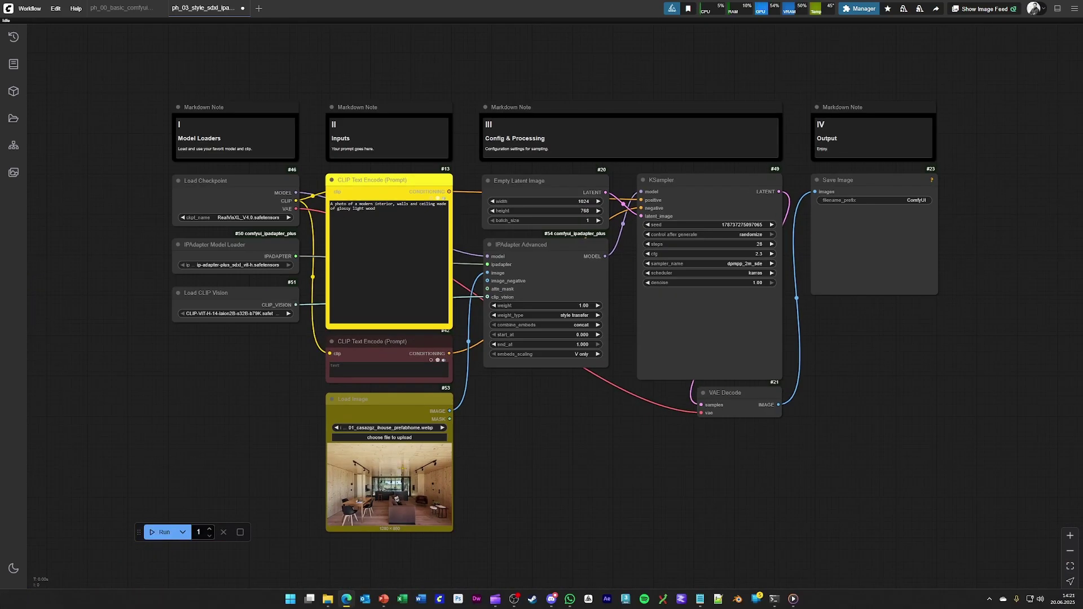
Step: Run the IPAdapter workflow to produce a 1024×768 wood-clad modern interior styled after the reference photo
scroll(412, 424, up, 1)
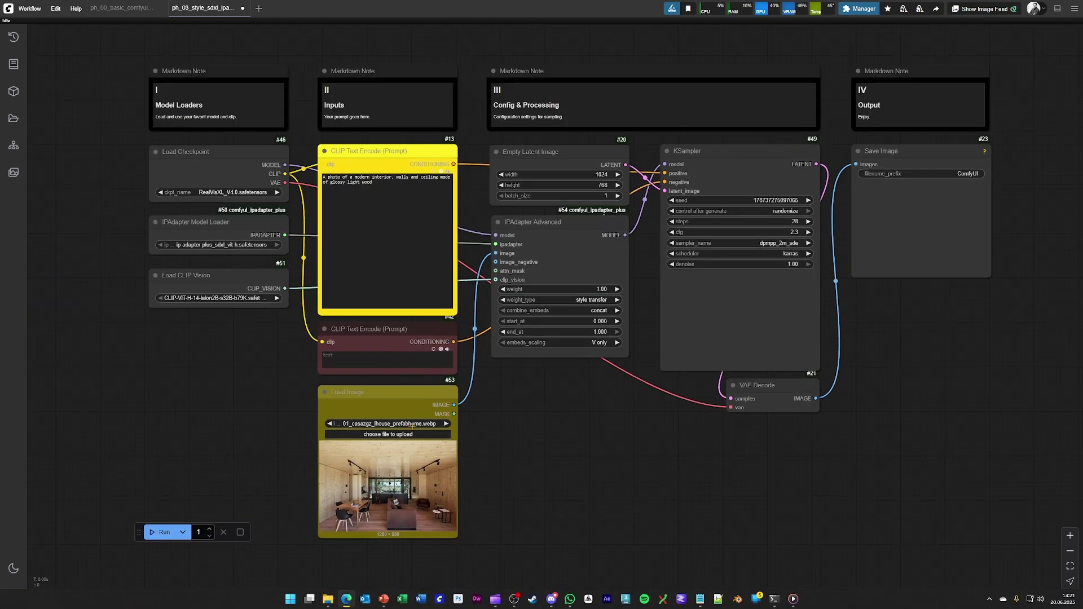
click(165, 532)
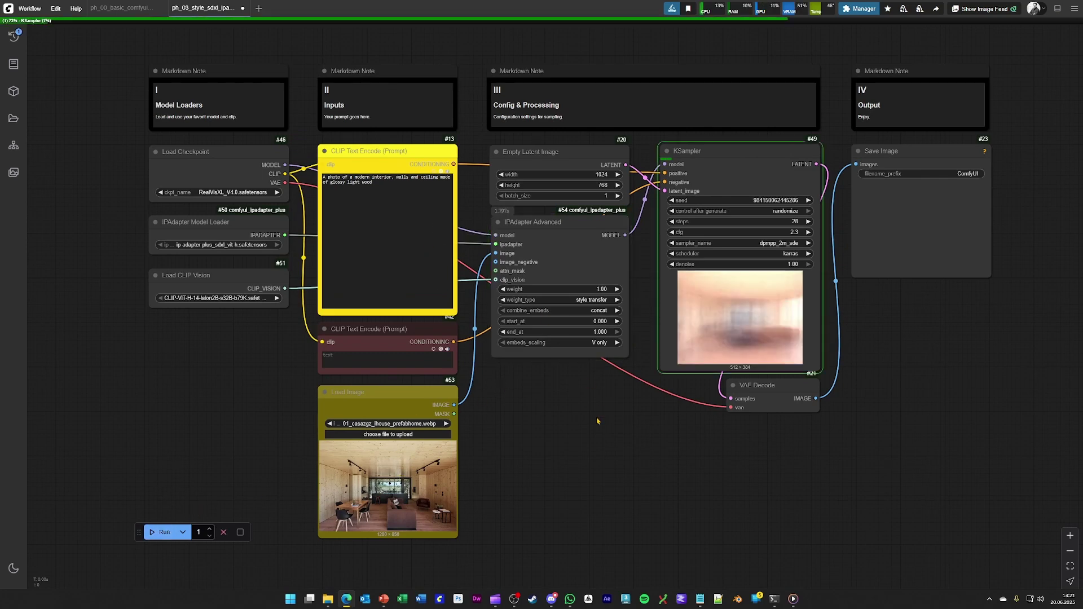
scroll(486, 272, right, 2)
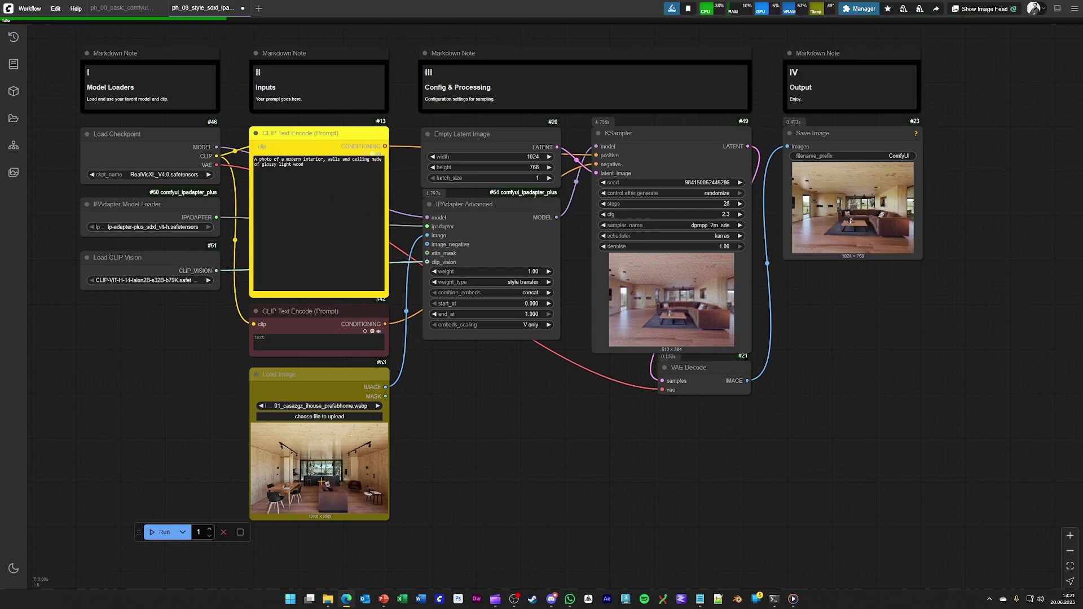
scroll(320, 481, up, 4)
scroll(318, 478, down, 2)
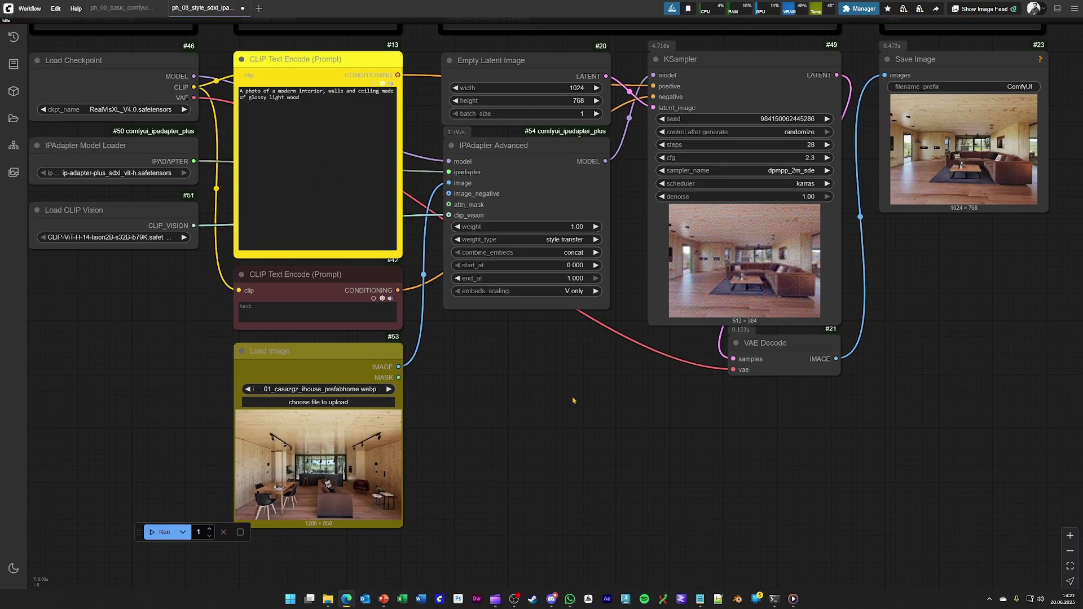
drag(590, 318, 551, 374)
Step: Set KSampler control_after_generate to fixed and regenerate the image
click(780, 191)
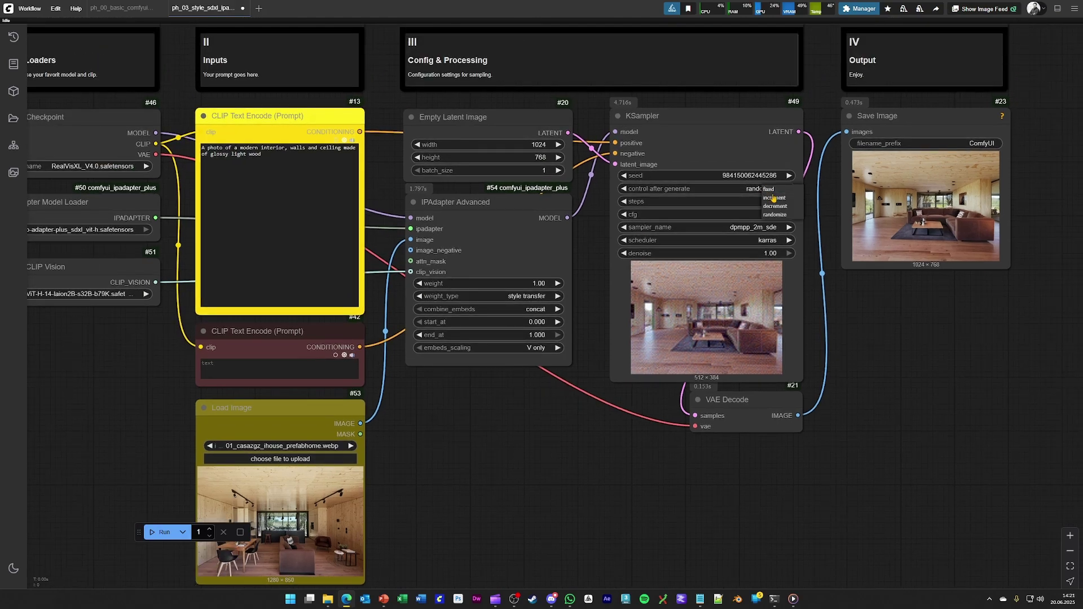
click(778, 191)
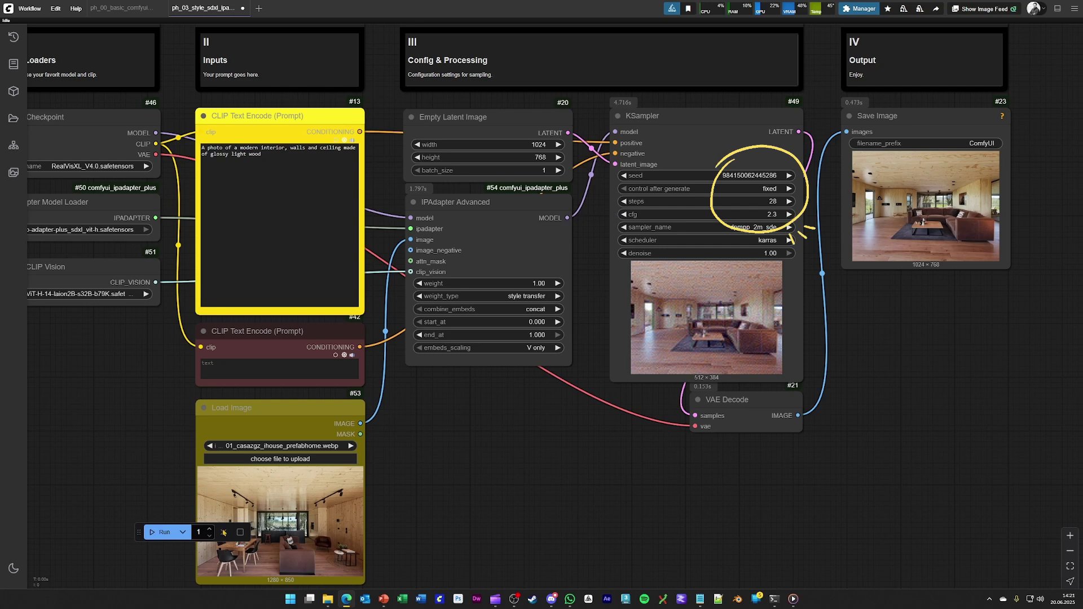
click(160, 534)
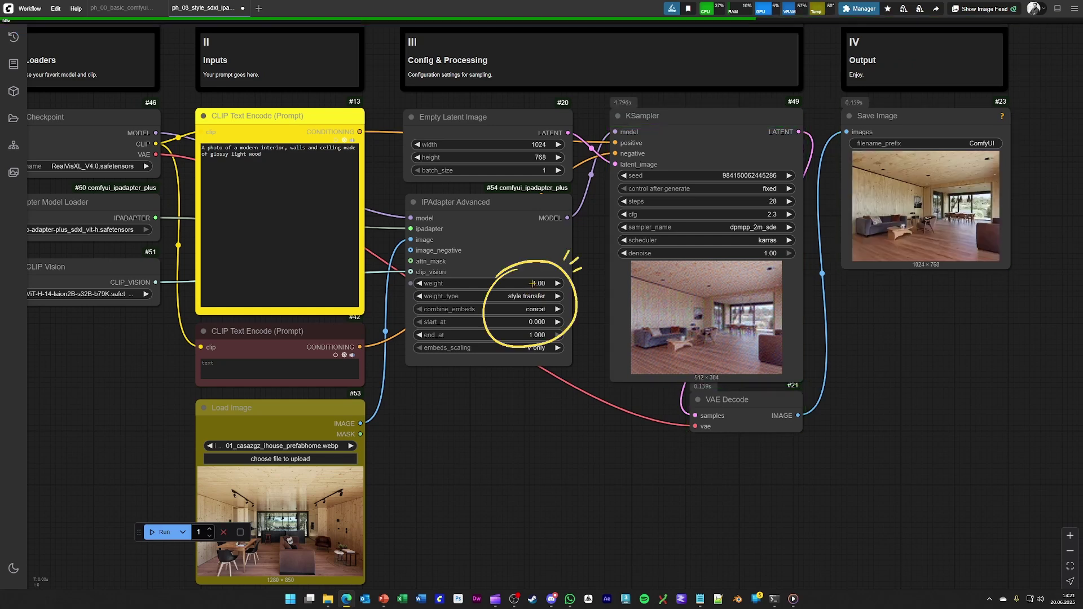
Step: Lower the IPAdapter Advanced weight to 0.40, rerun, and keep weight_type as style transfer
drag(534, 283, 168, 504)
click(154, 531)
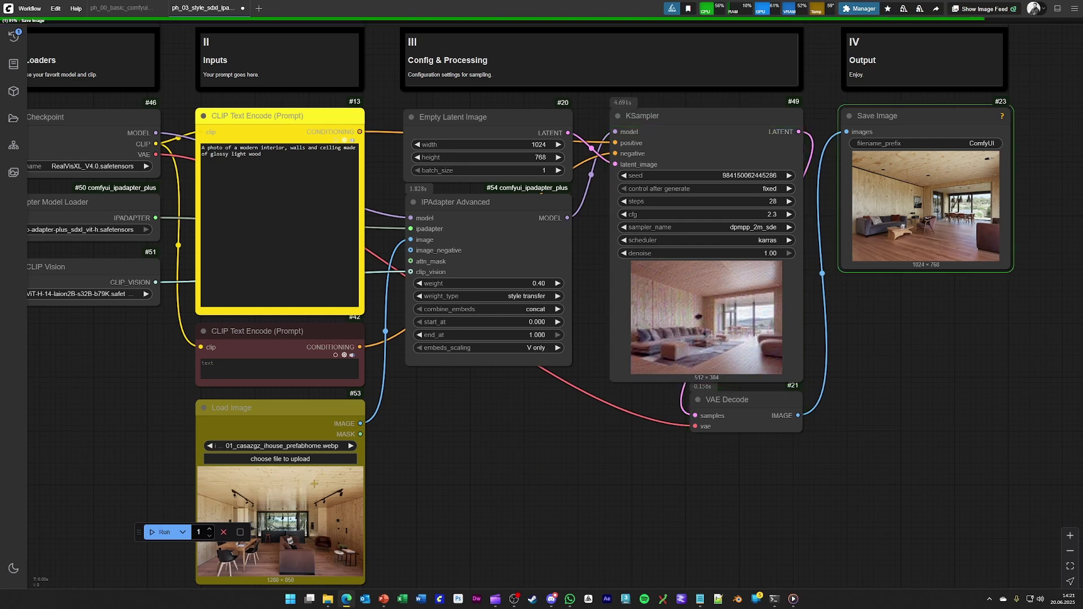
click(531, 296)
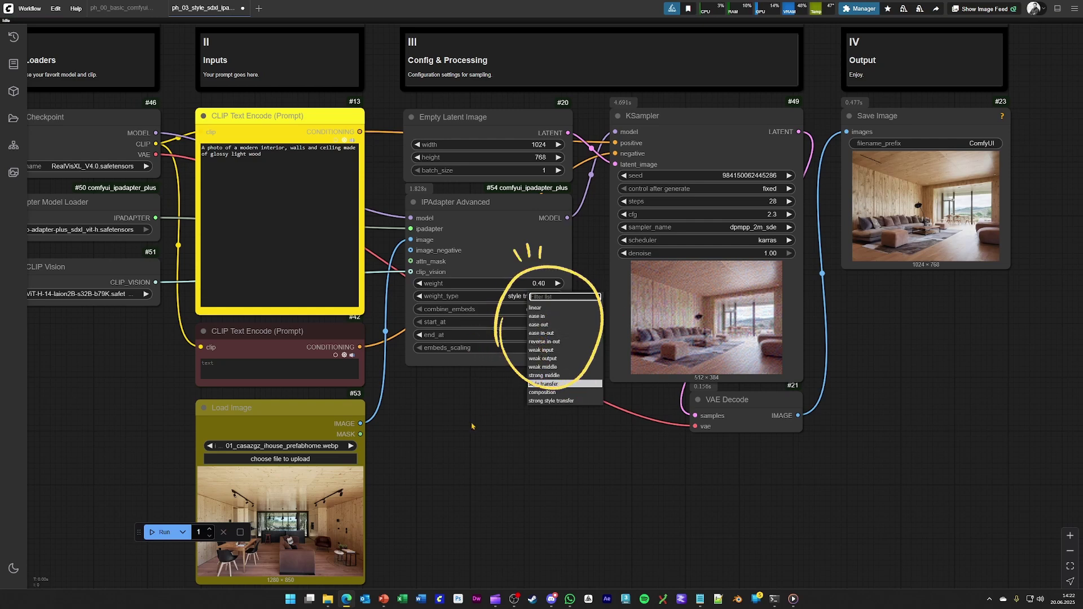
click(519, 389)
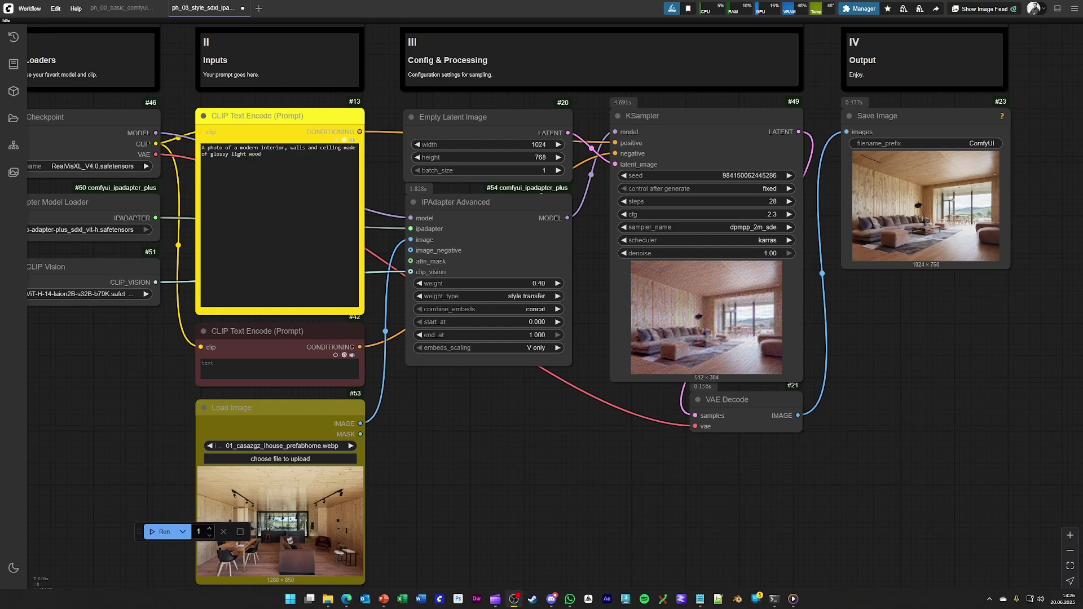
Step: Drag ph_03_style_flux_redux_01.json onto ComfyUI and inspect its flux1-redux-dev Load Style Model node
key(alt+Tab)
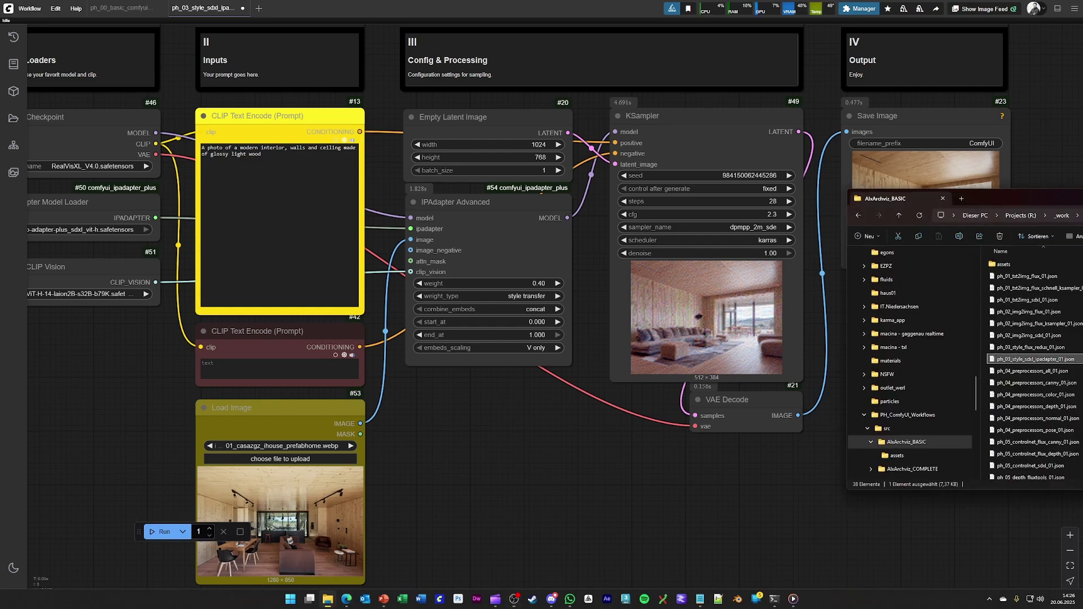
click(553, 414)
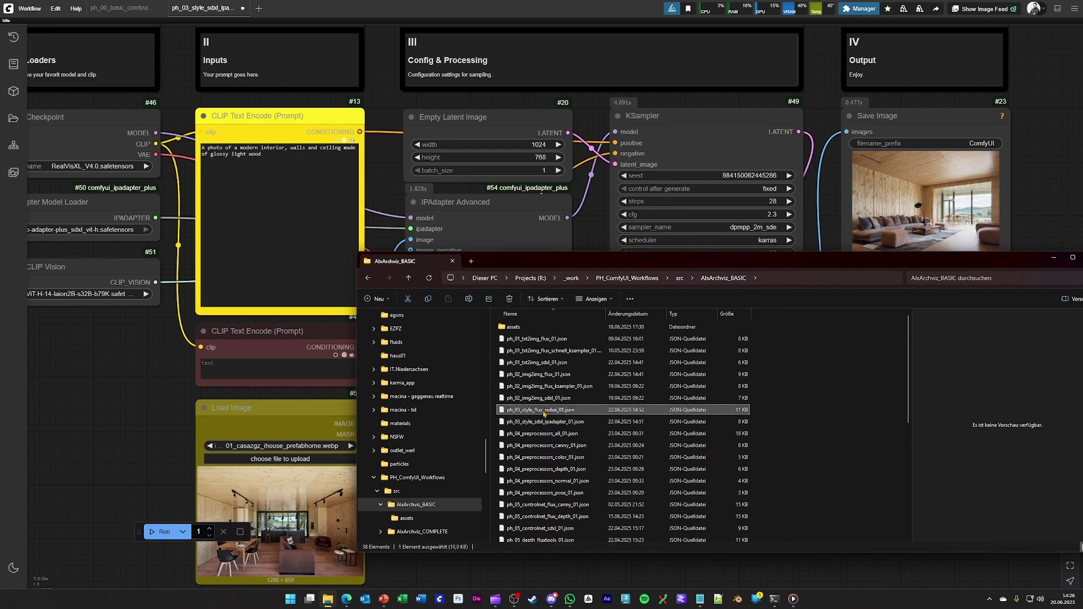
drag(553, 412, 138, 370)
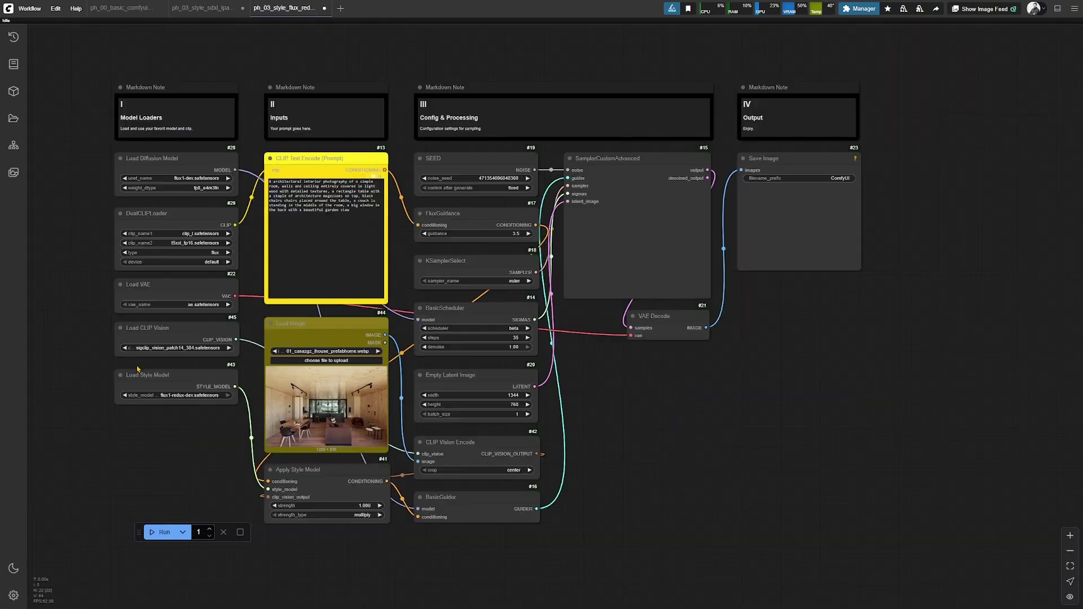
scroll(176, 389, up, 10)
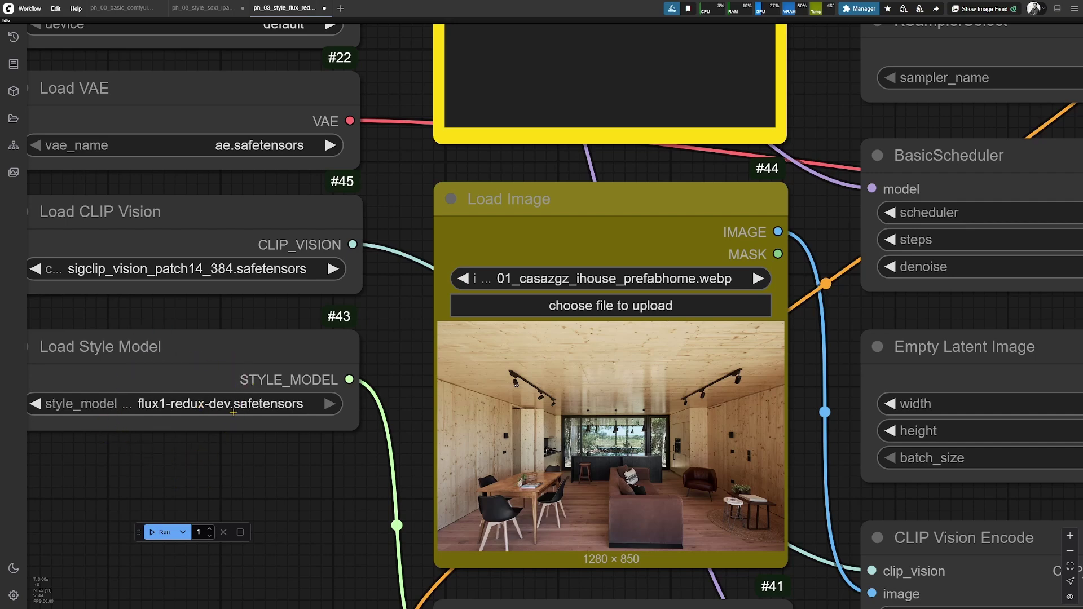
scroll(200, 406, down, 8)
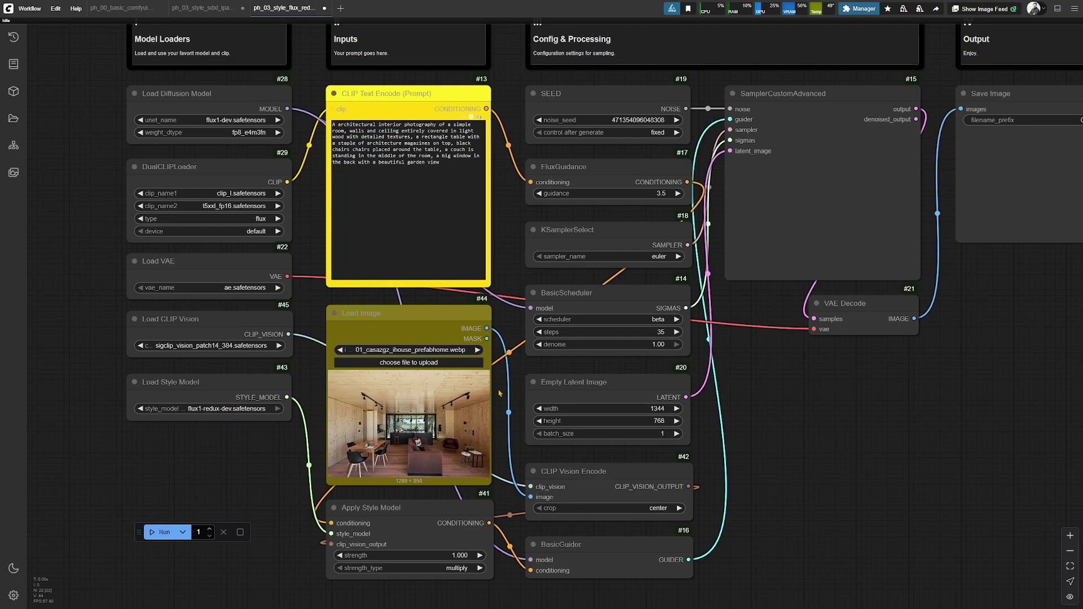
scroll(472, 378, down, 2)
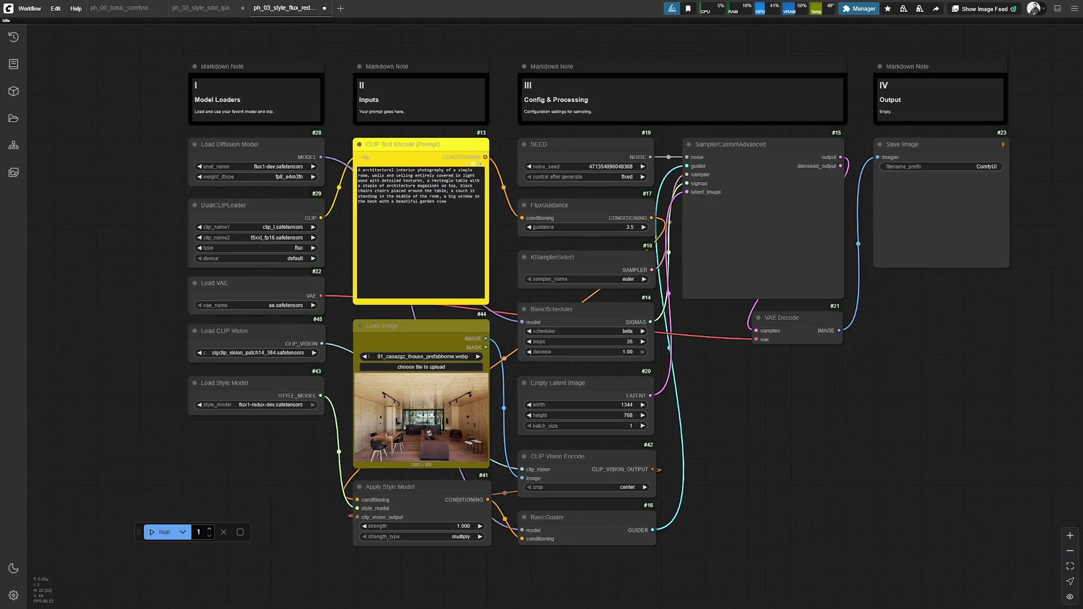
click(170, 526)
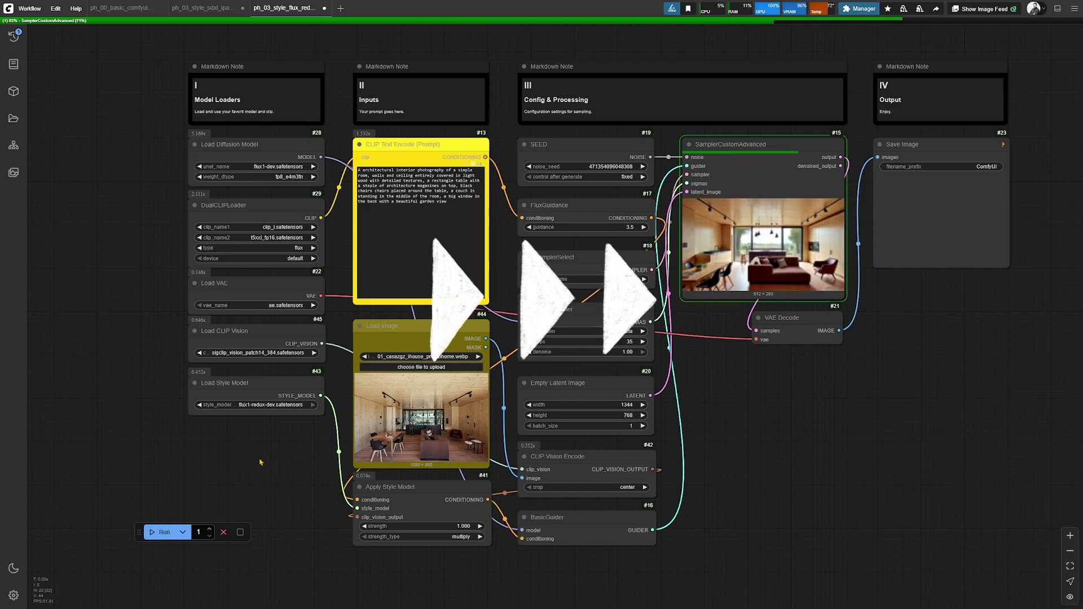
drag(785, 389, 699, 421)
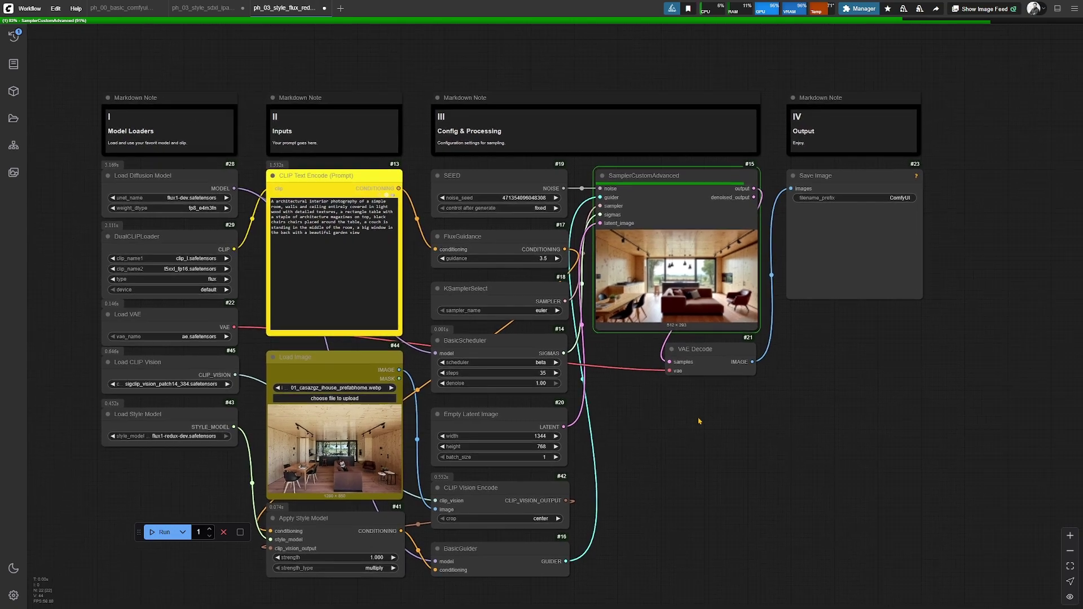
scroll(902, 311, up, 6)
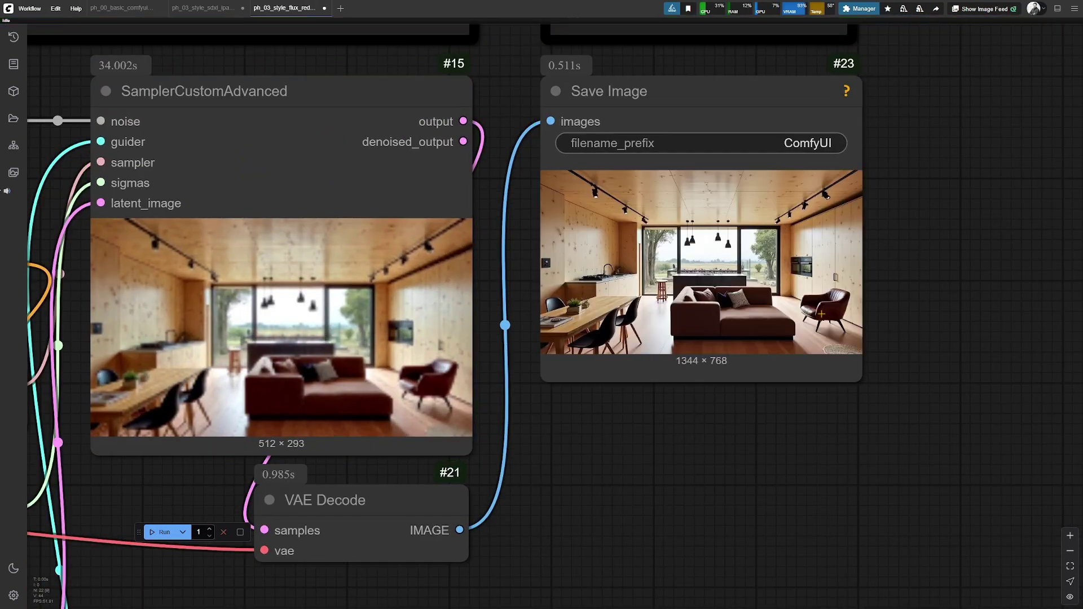
scroll(753, 307, down, 6)
scroll(373, 346, up, 8)
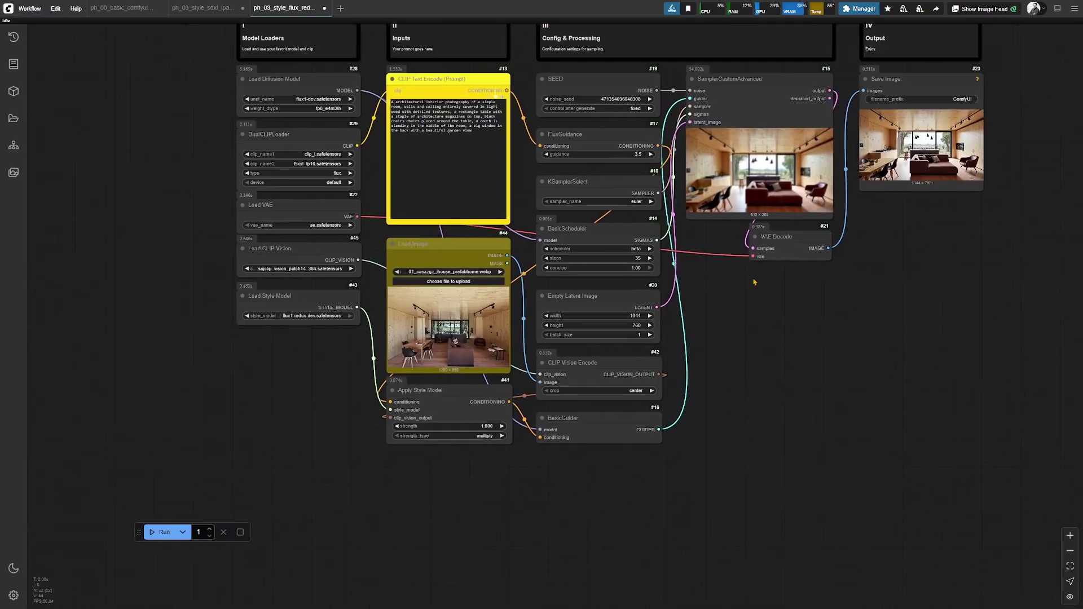
scroll(373, 347, down, 8)
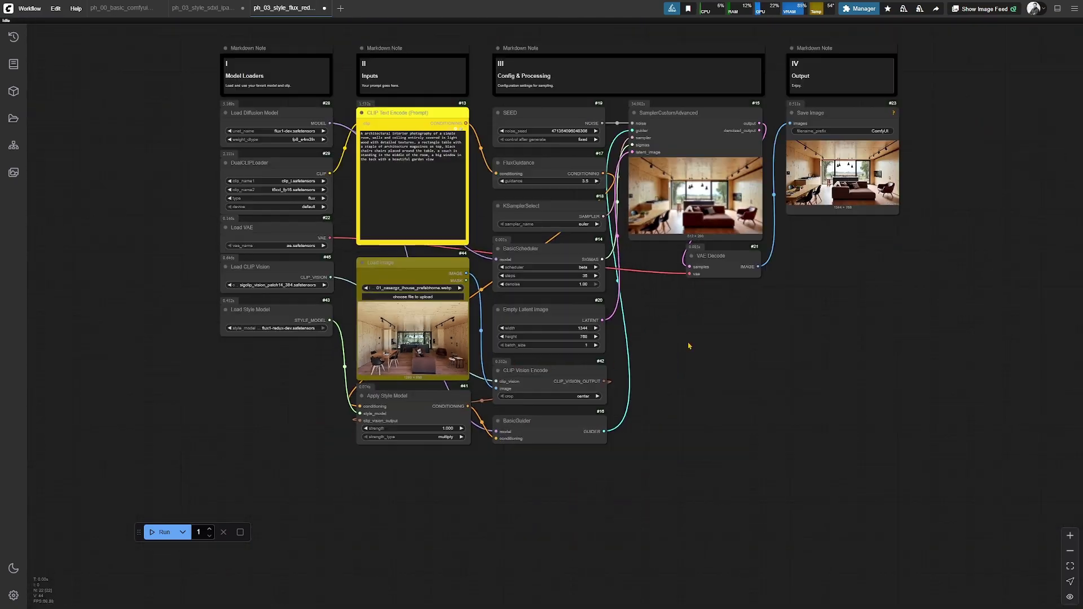
drag(689, 343, 699, 388)
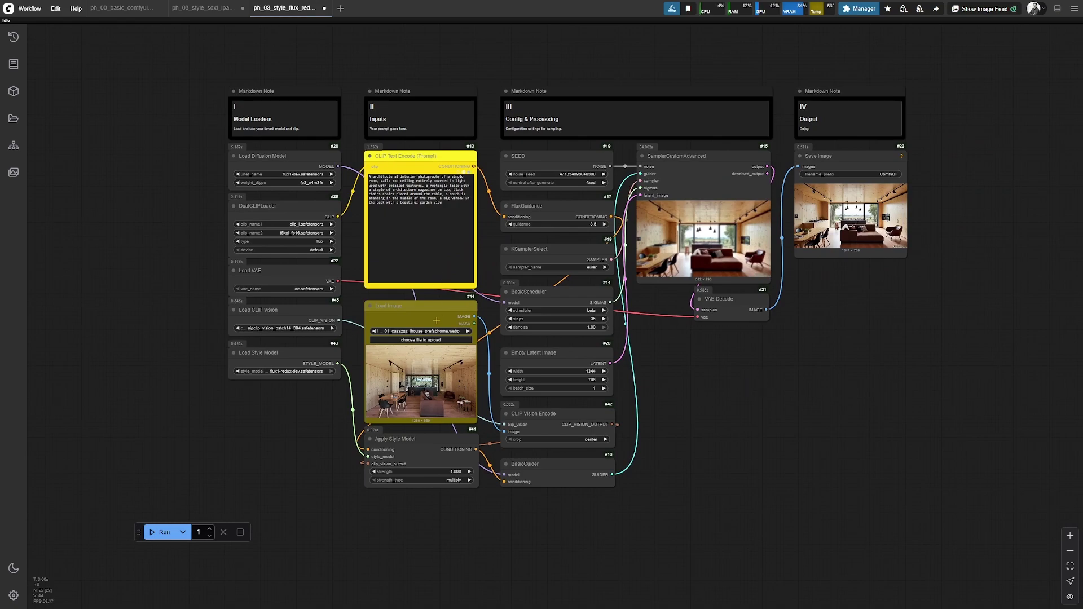
scroll(418, 380, up, 9)
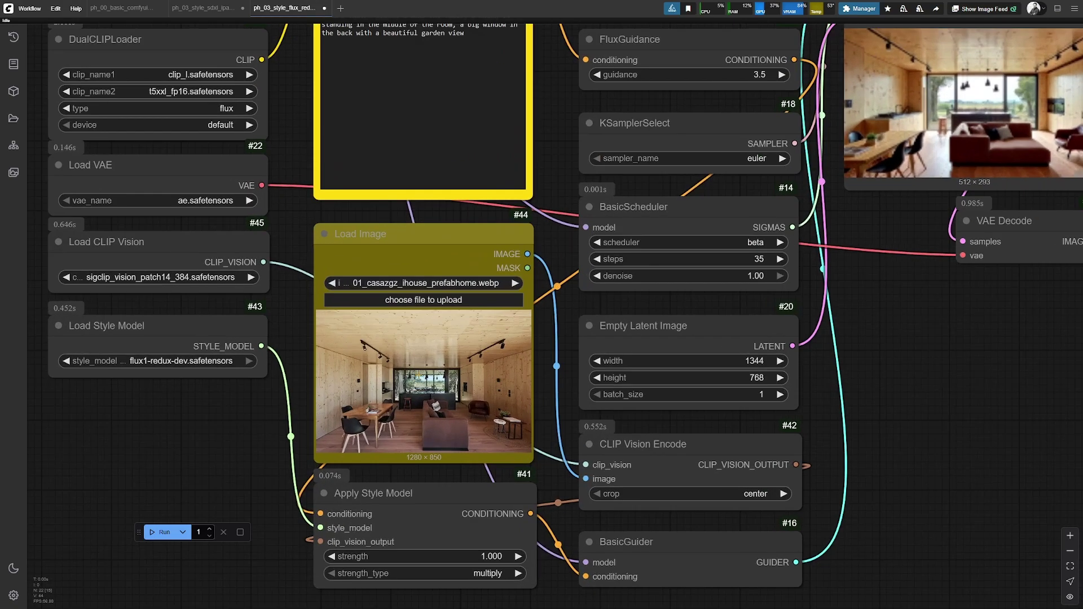
scroll(430, 375, down, 5)
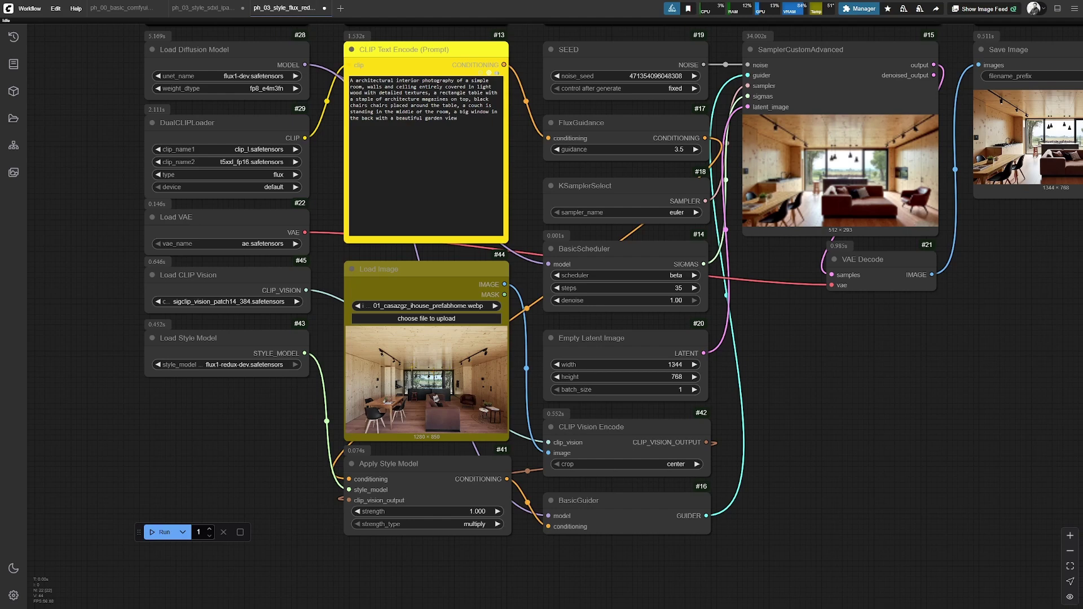
scroll(411, 369, down, 4)
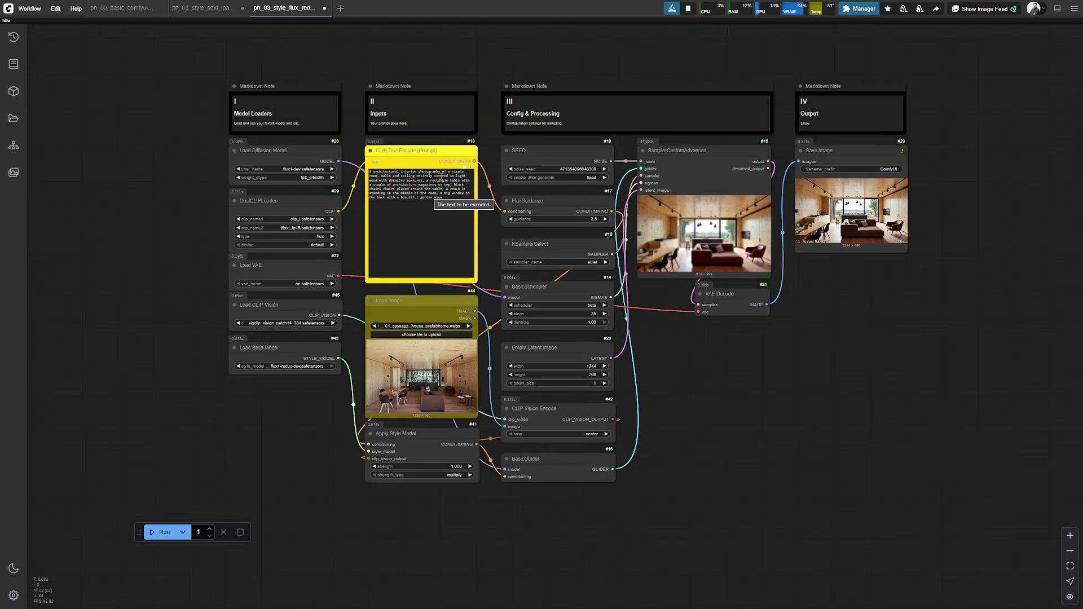
scroll(430, 194, up, 8)
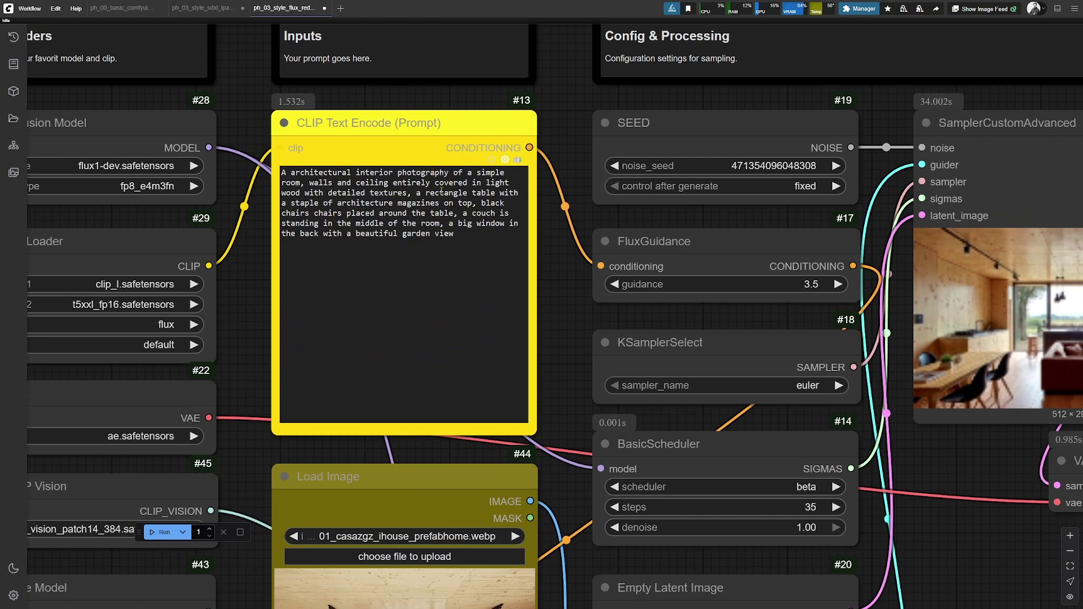
scroll(433, 198, down, 7)
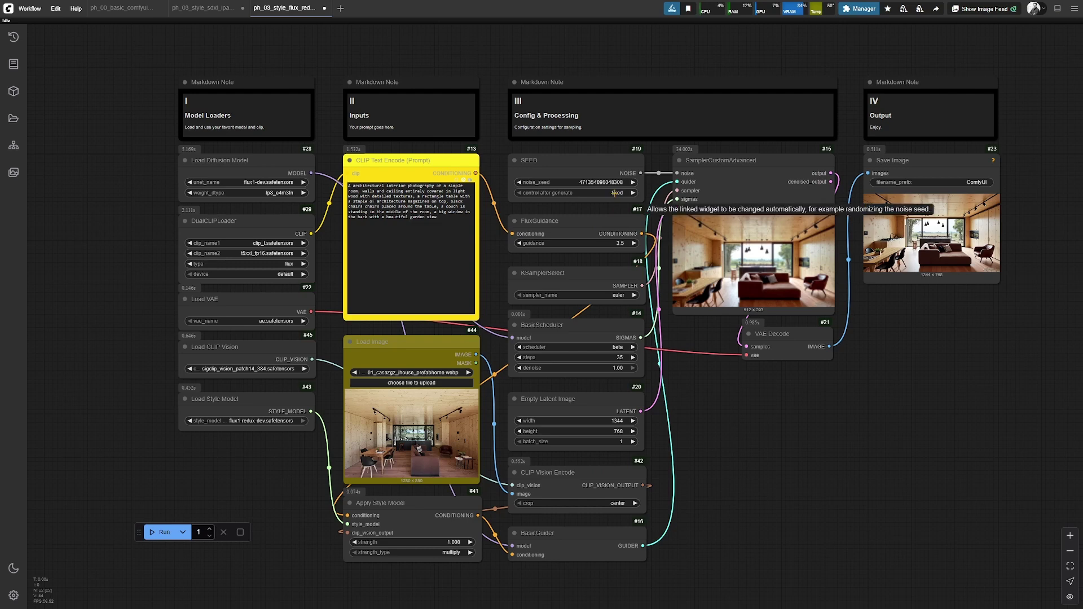
Step: Set the SEED node's control after generate to randomize and queue two new generations
click(616, 193)
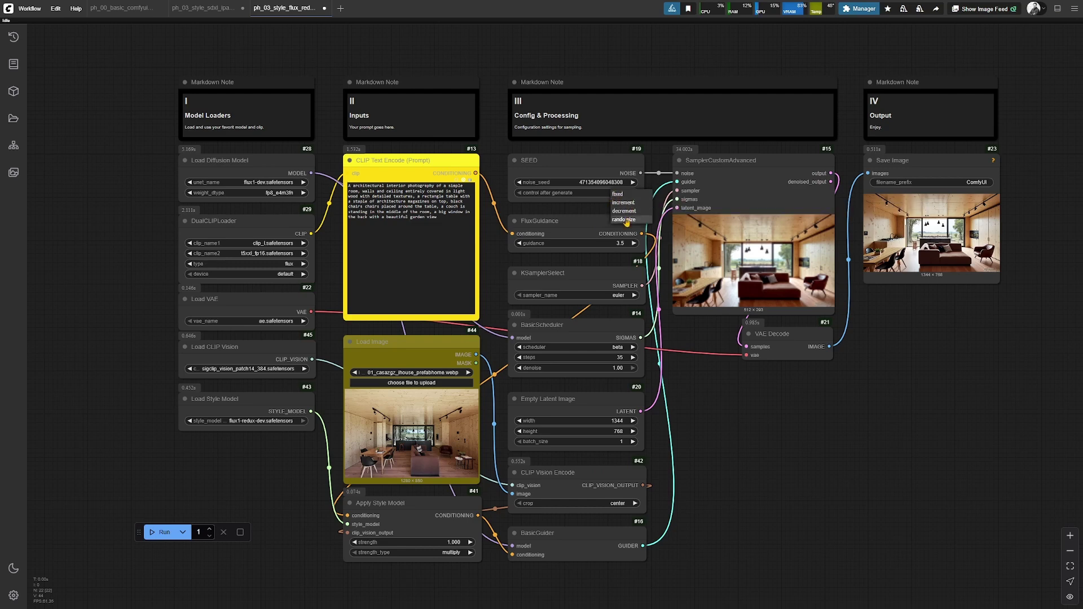
click(627, 220)
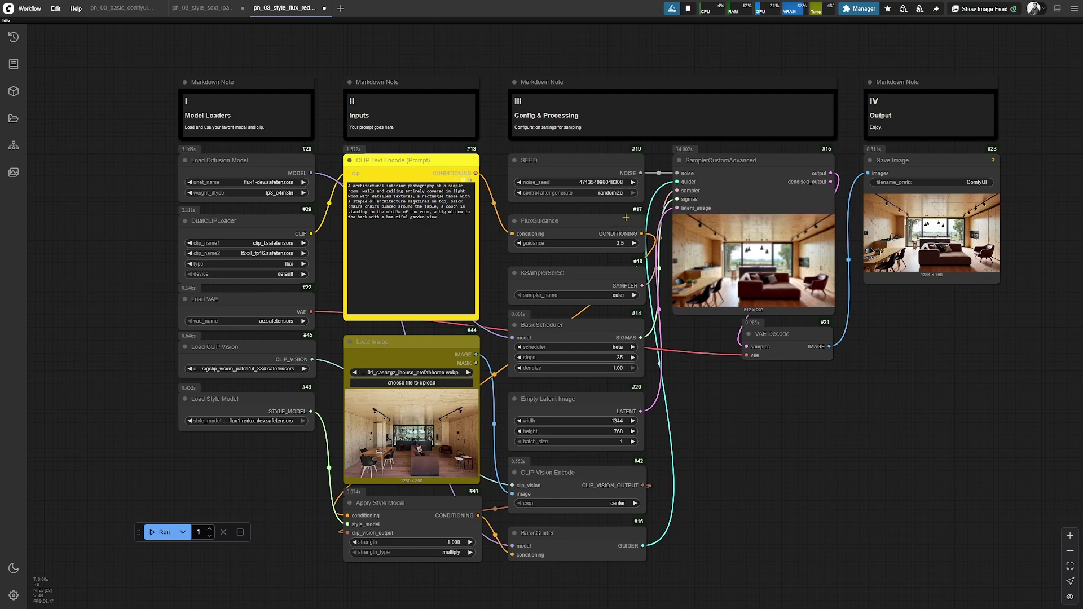
click(161, 533)
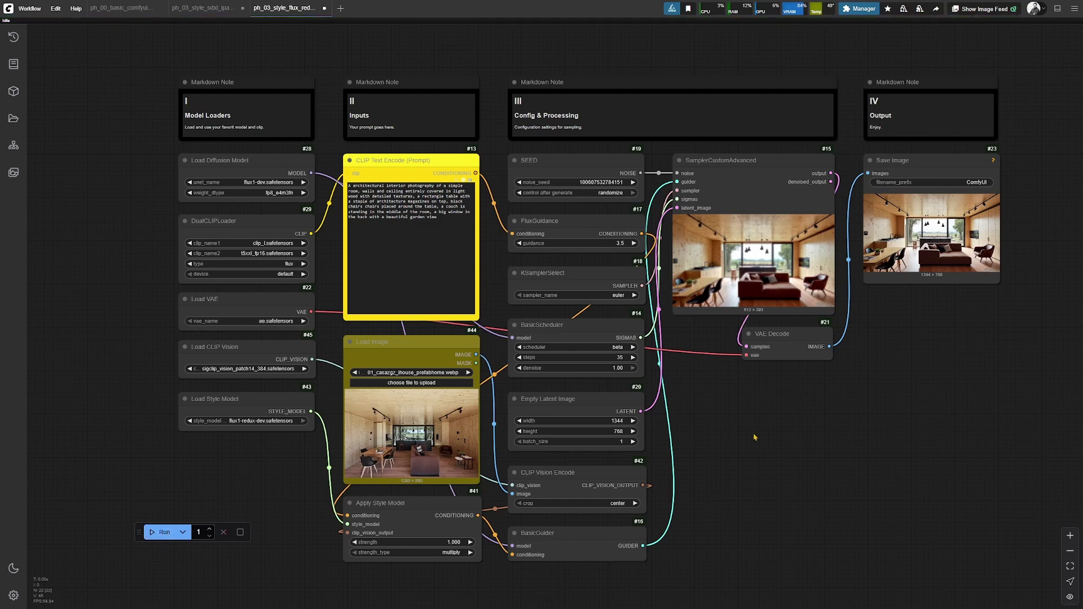
click(162, 532)
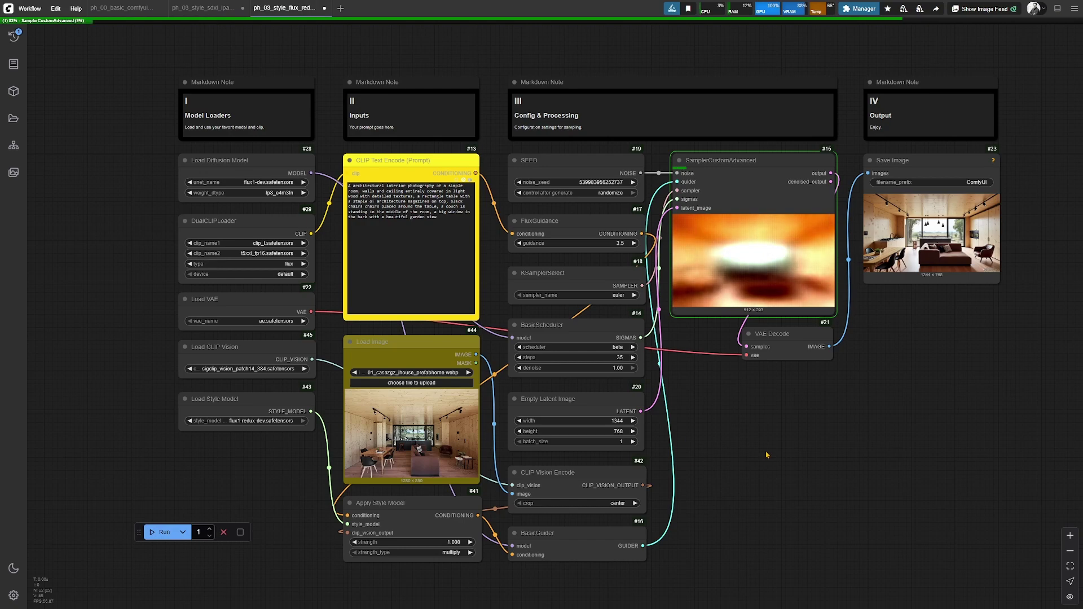
scroll(766, 454, up, 3)
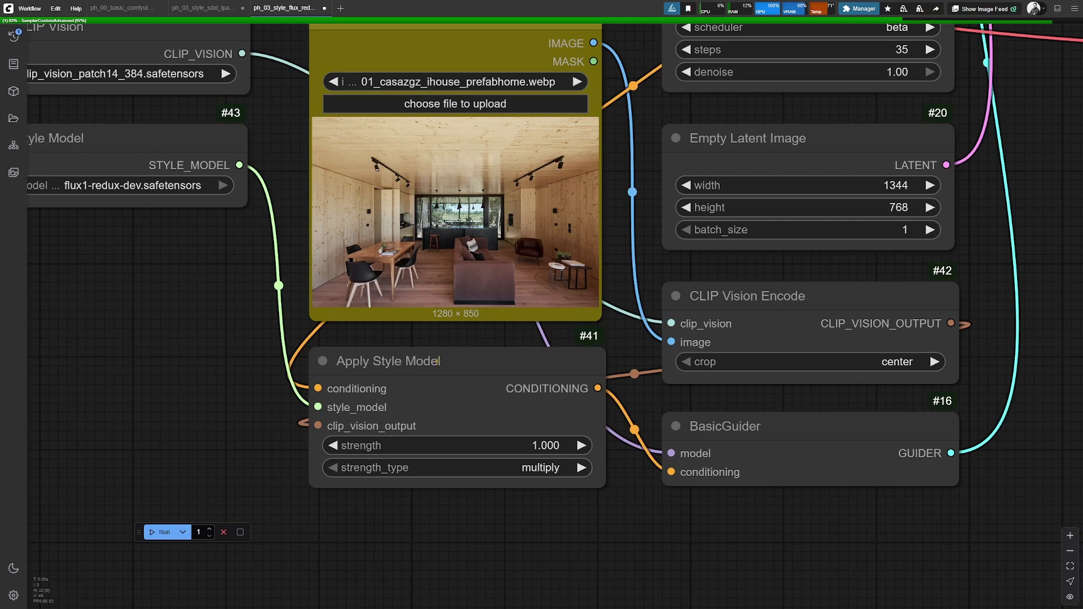
Step: Drop the Apply Style Model strength to 0.232 and view the resulting wood-clad living room with a maroon sofa
scroll(522, 428, down, 5)
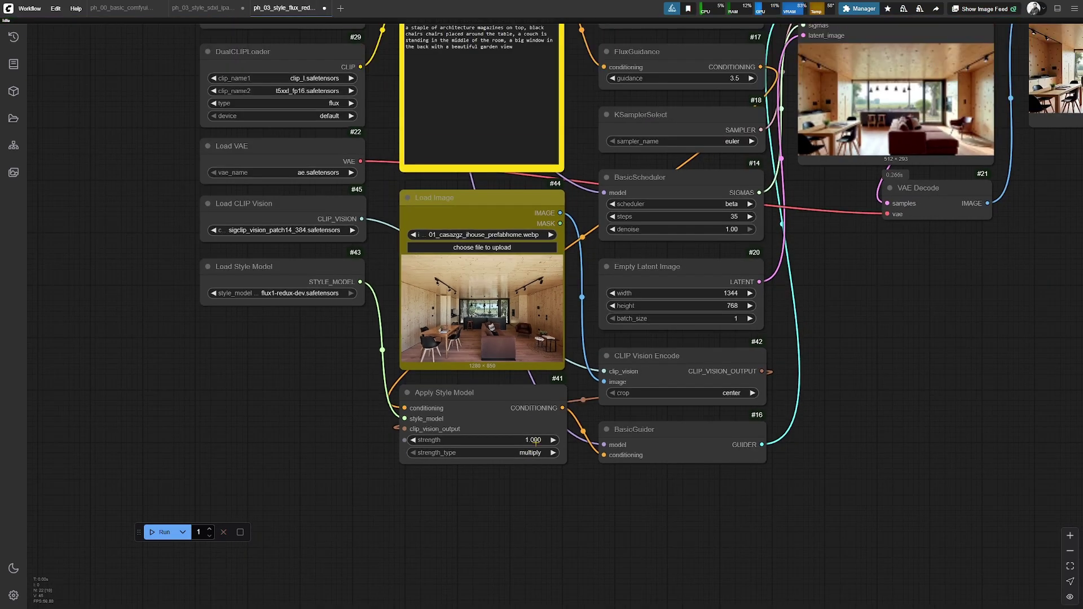
drag(536, 440, 533, 441)
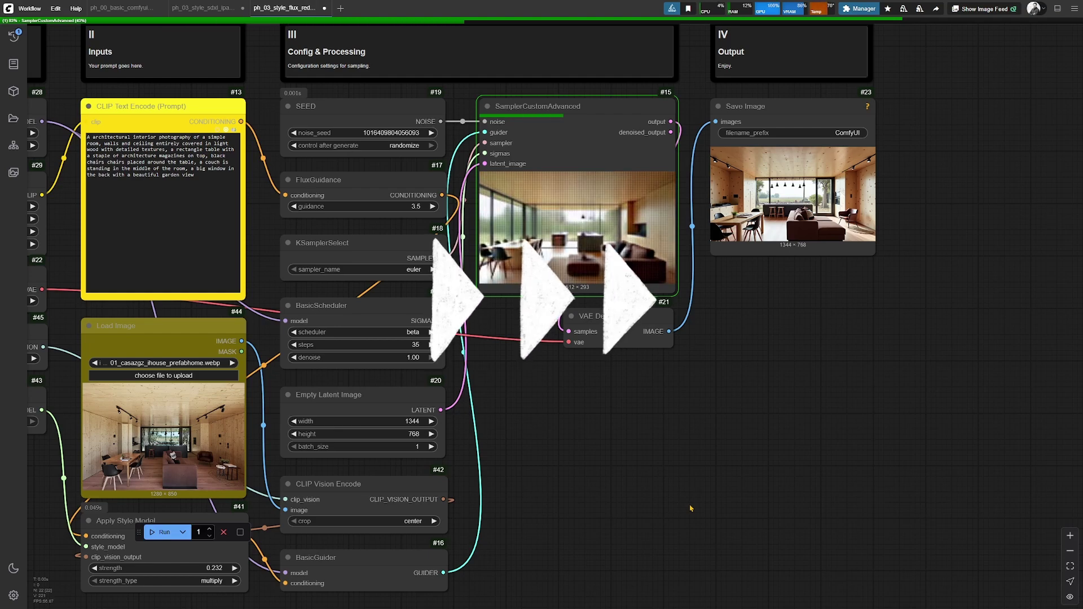
drag(691, 509, 594, 608)
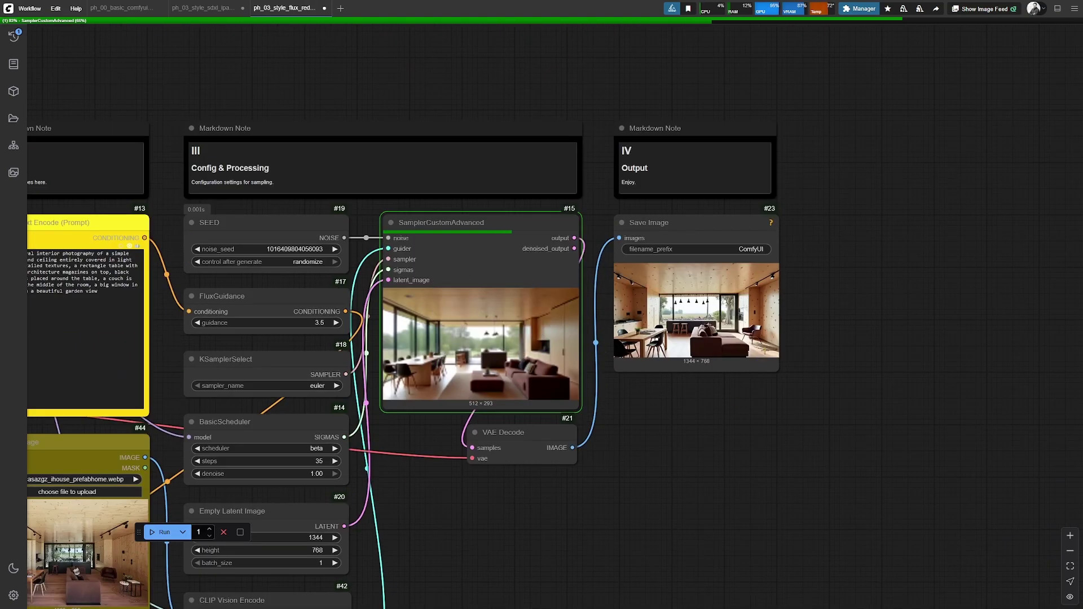
scroll(763, 347, up, 1)
scroll(646, 366, up, 3)
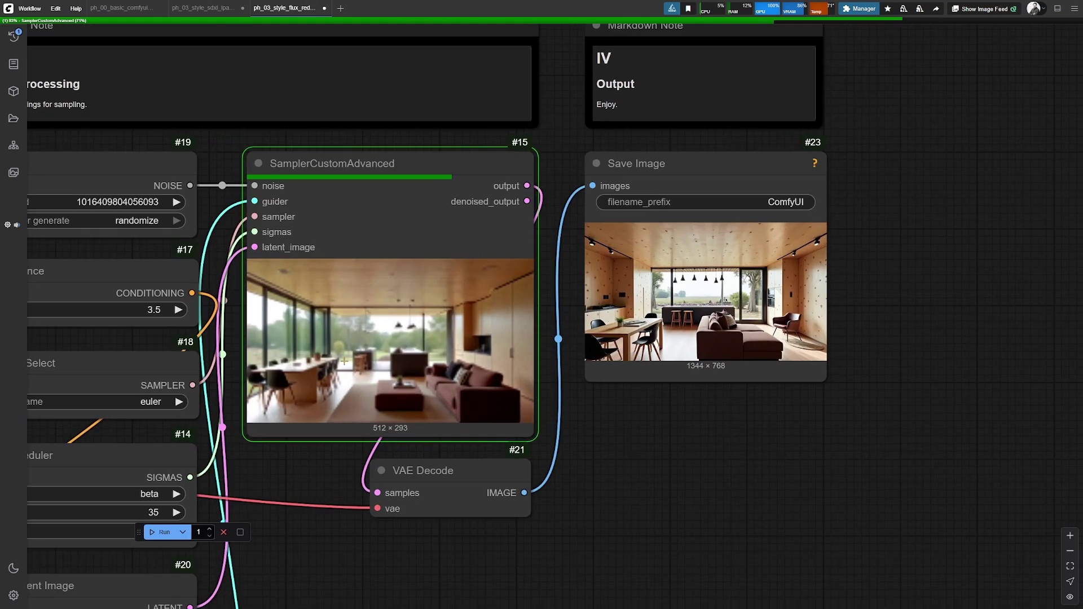
scroll(344, 361, up, 4)
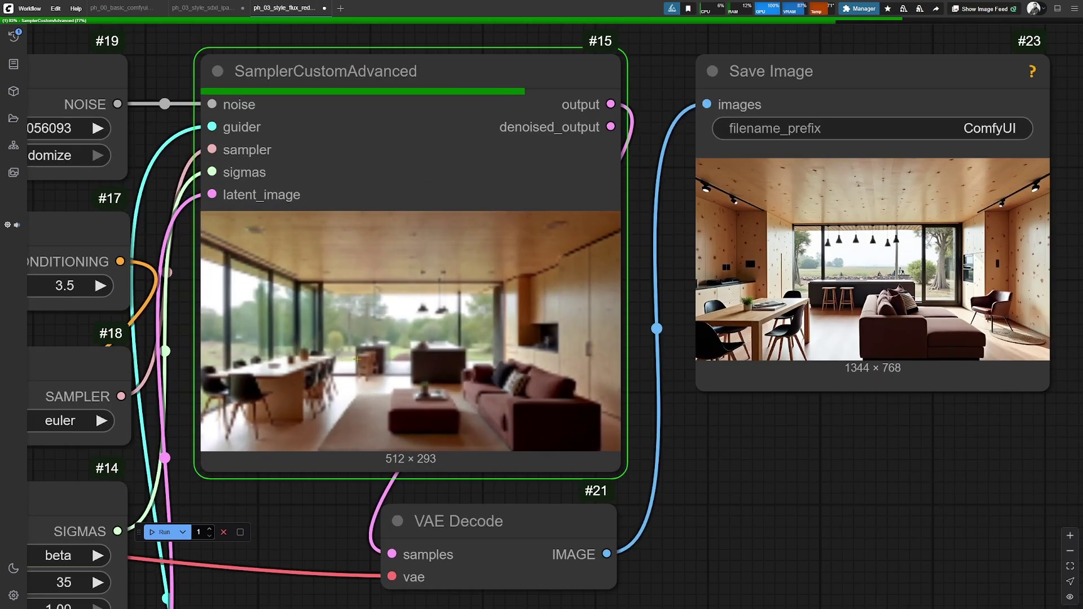
scroll(357, 358, down, 4)
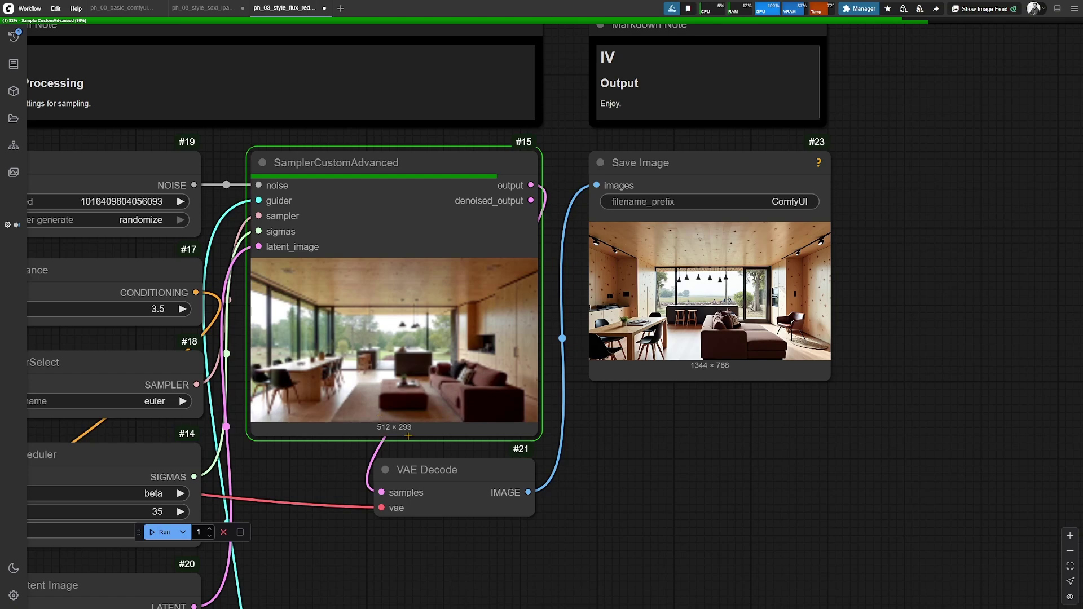
scroll(408, 436, down, 5)
drag(408, 436, 769, 455)
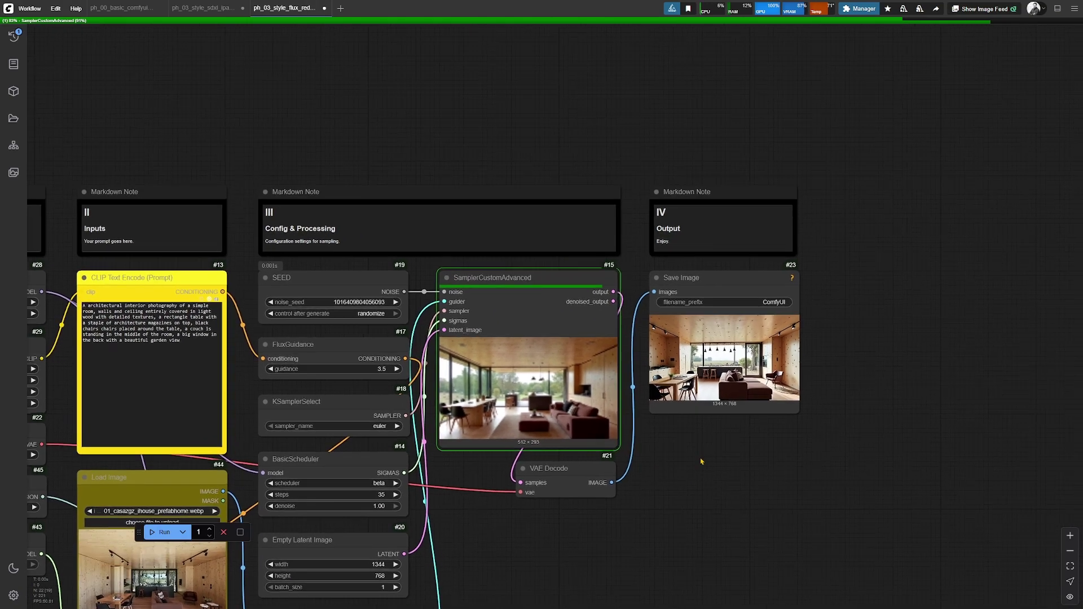
scroll(769, 455, up, 5)
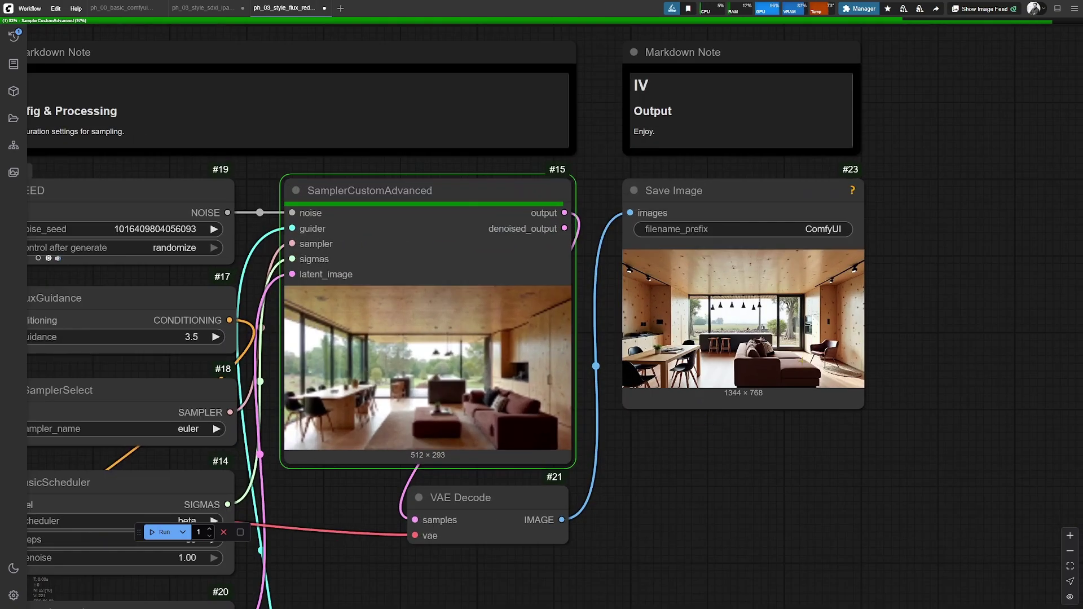